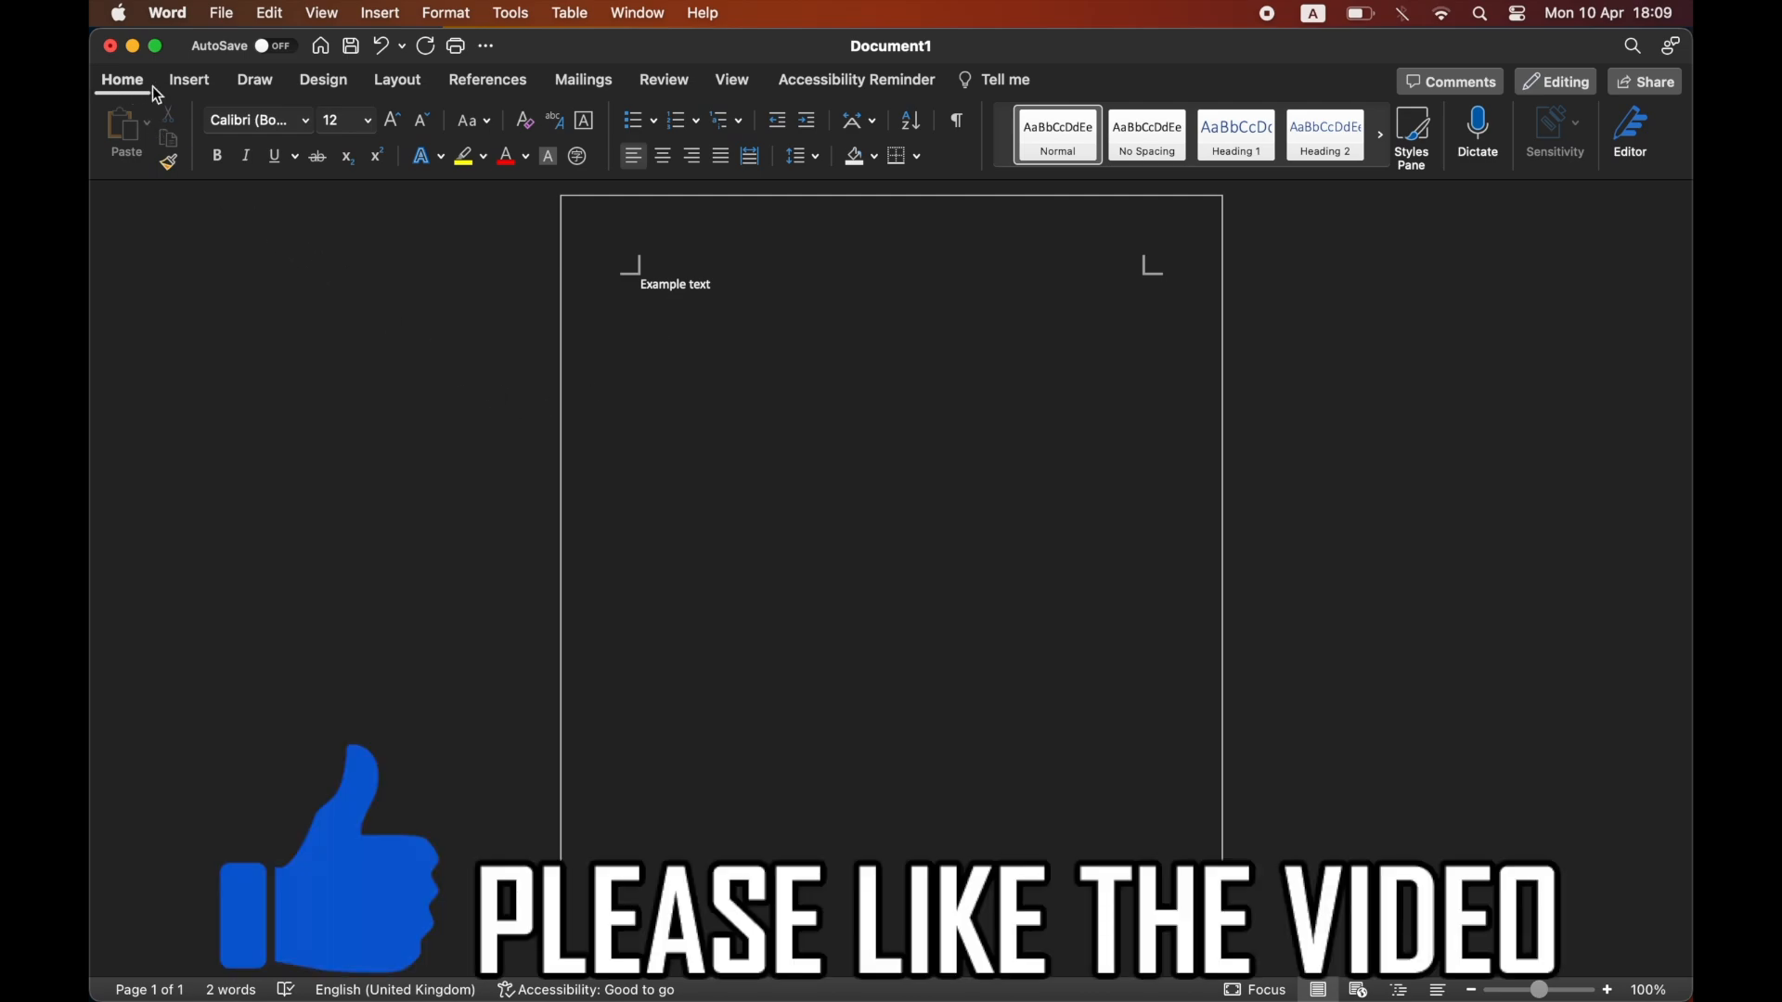
Show the References ribbon with the citation and bibliography tools
click(523, 82)
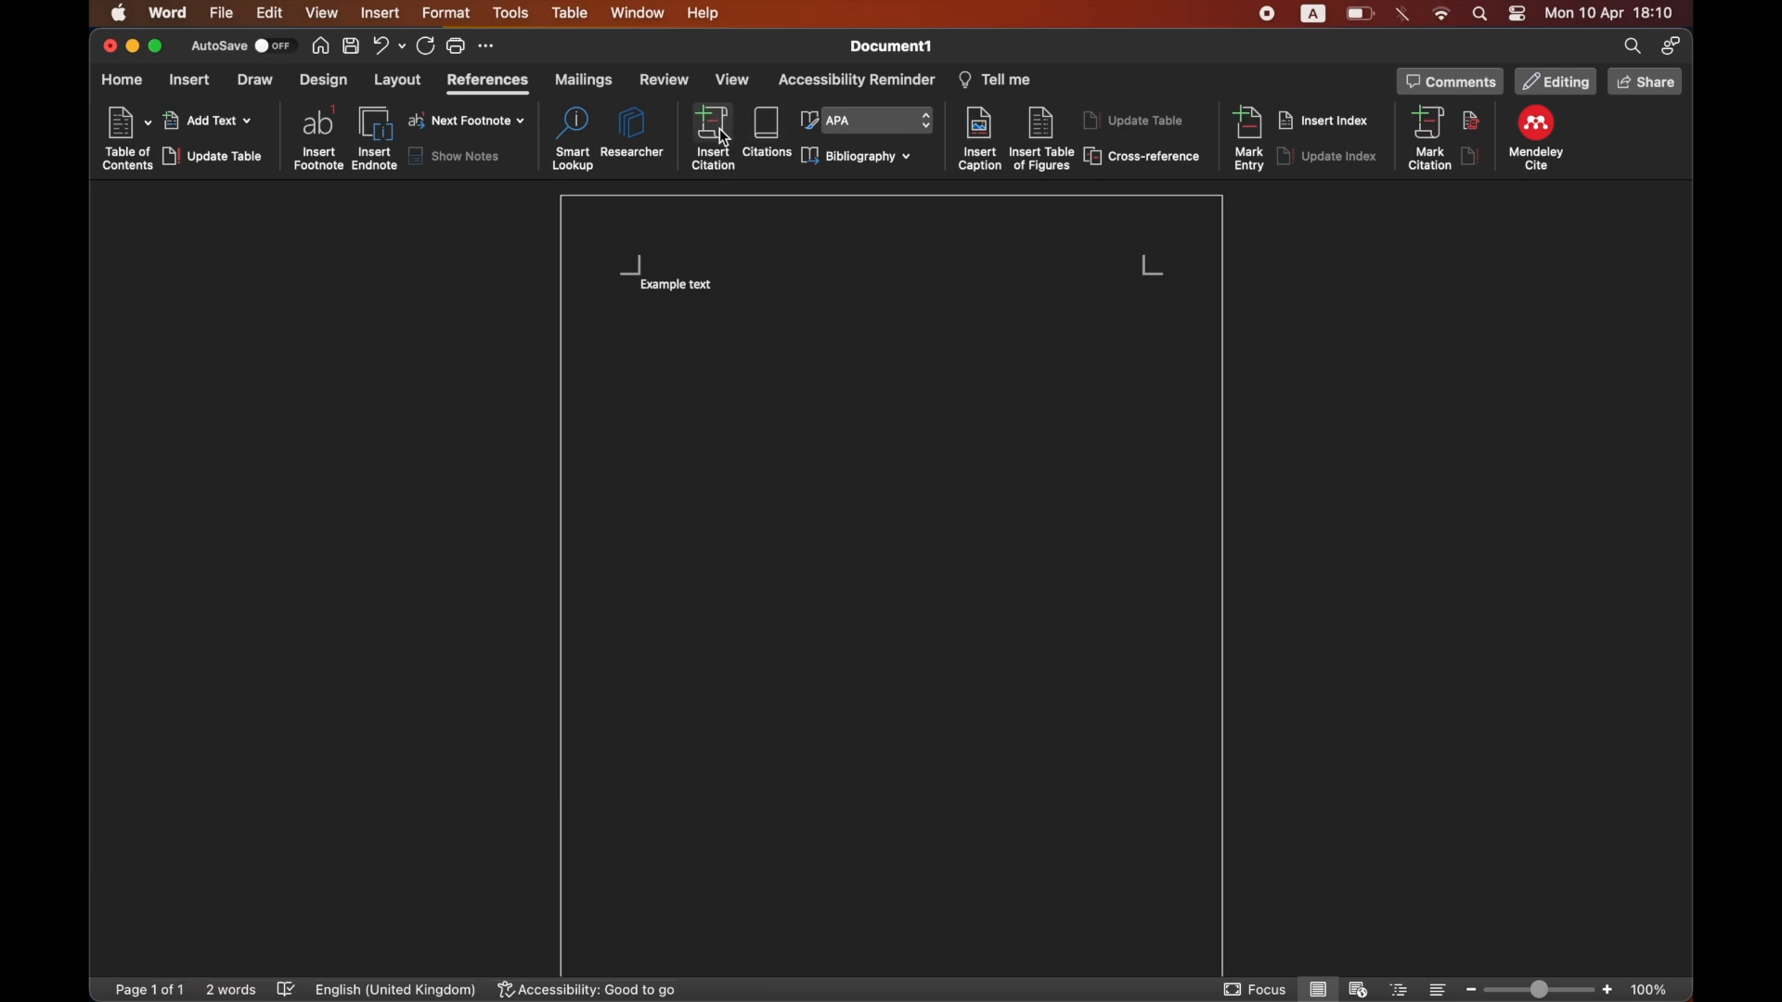
Confirm APA stays the citation style after abandoning a first new-source form
click(717, 124)
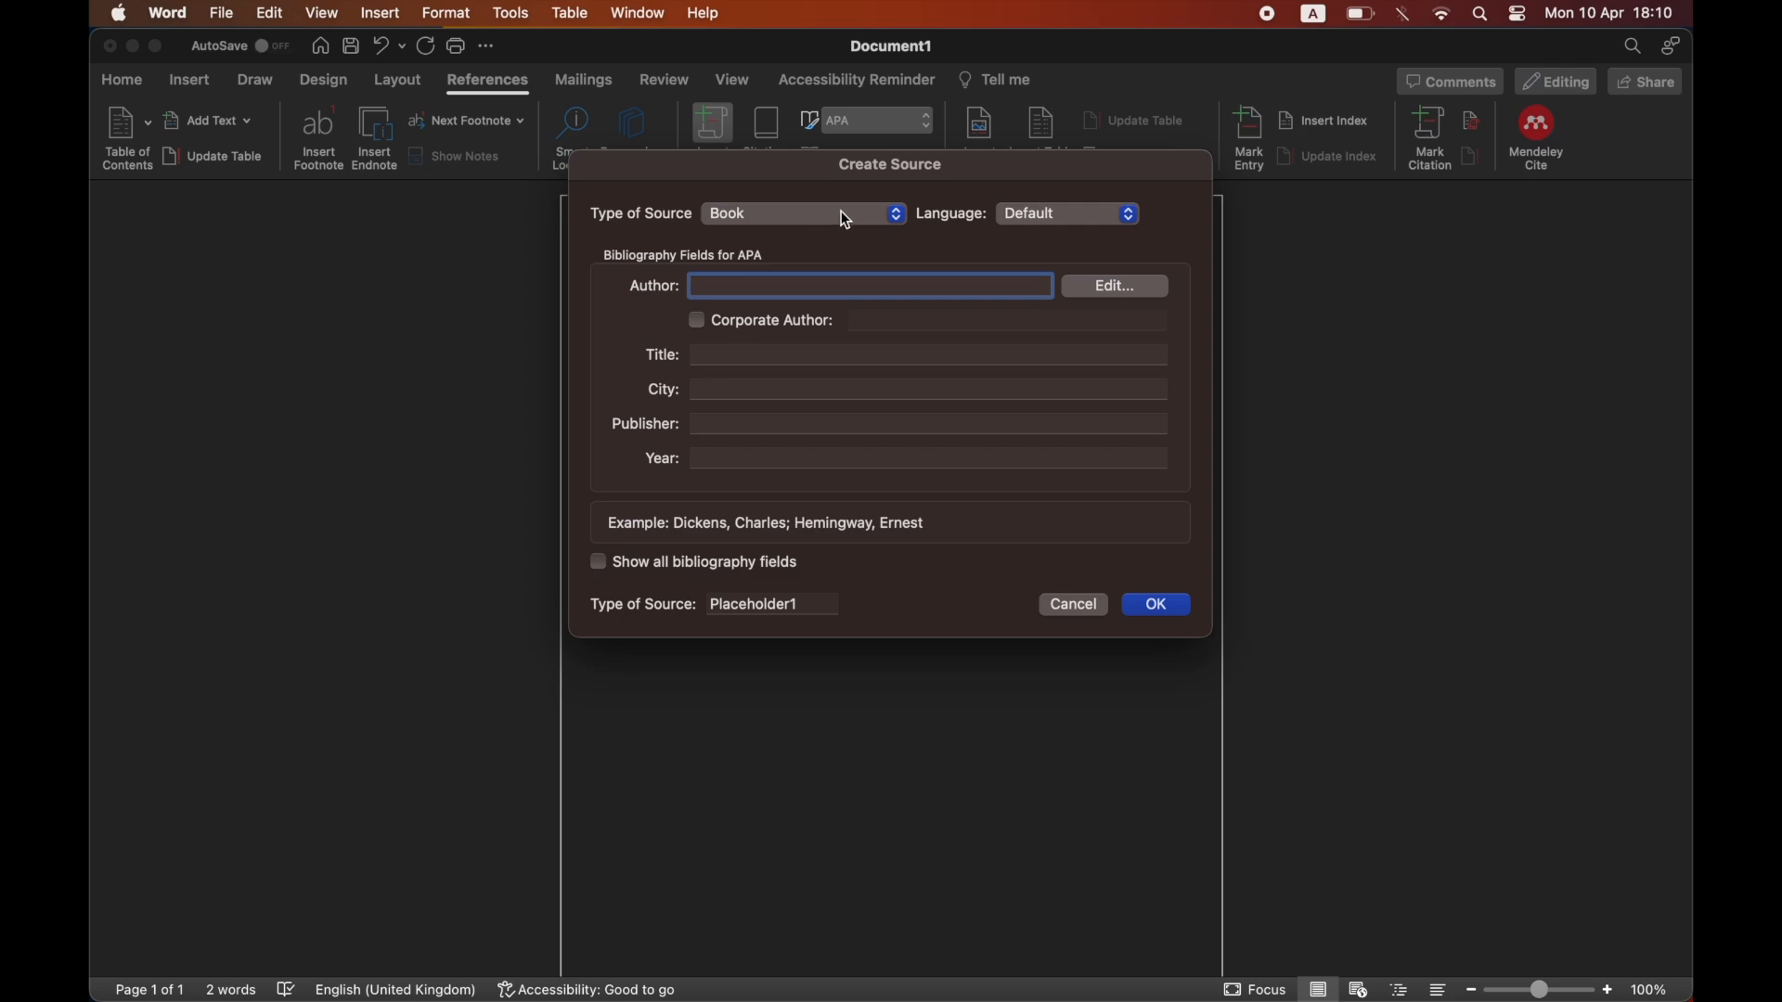
click(1061, 604)
click(871, 122)
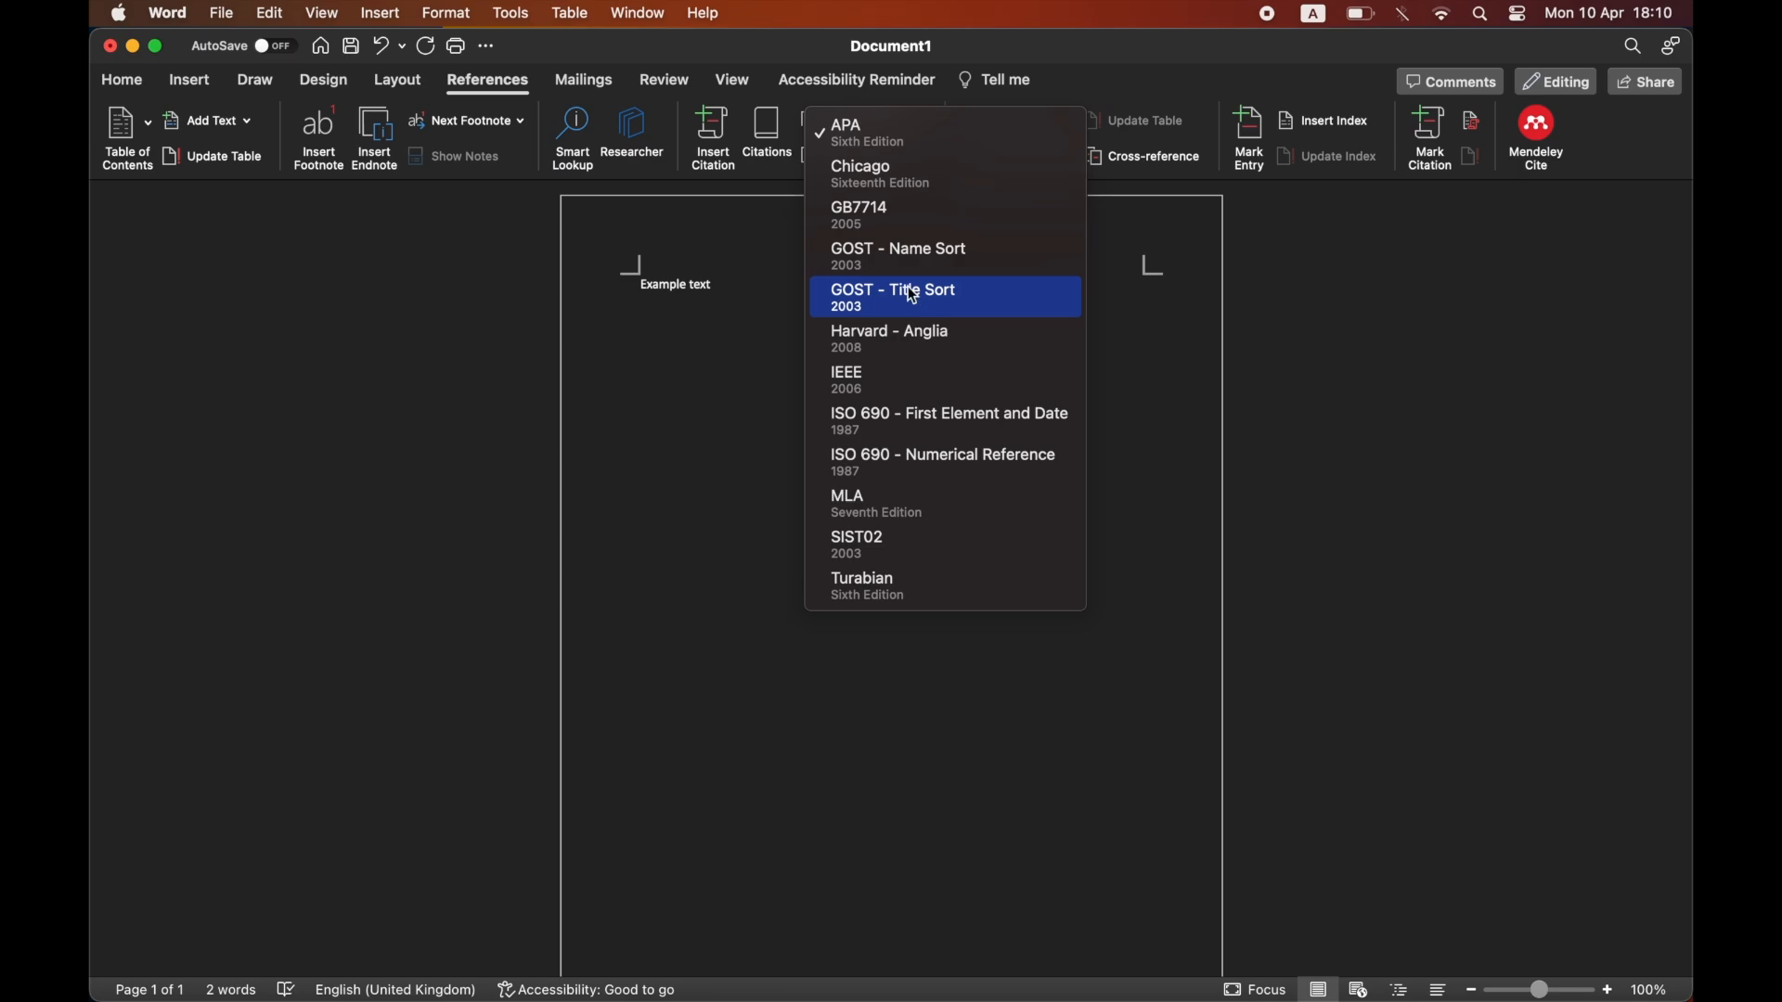
click(899, 132)
Start a new citation source and review the available source types
click(719, 126)
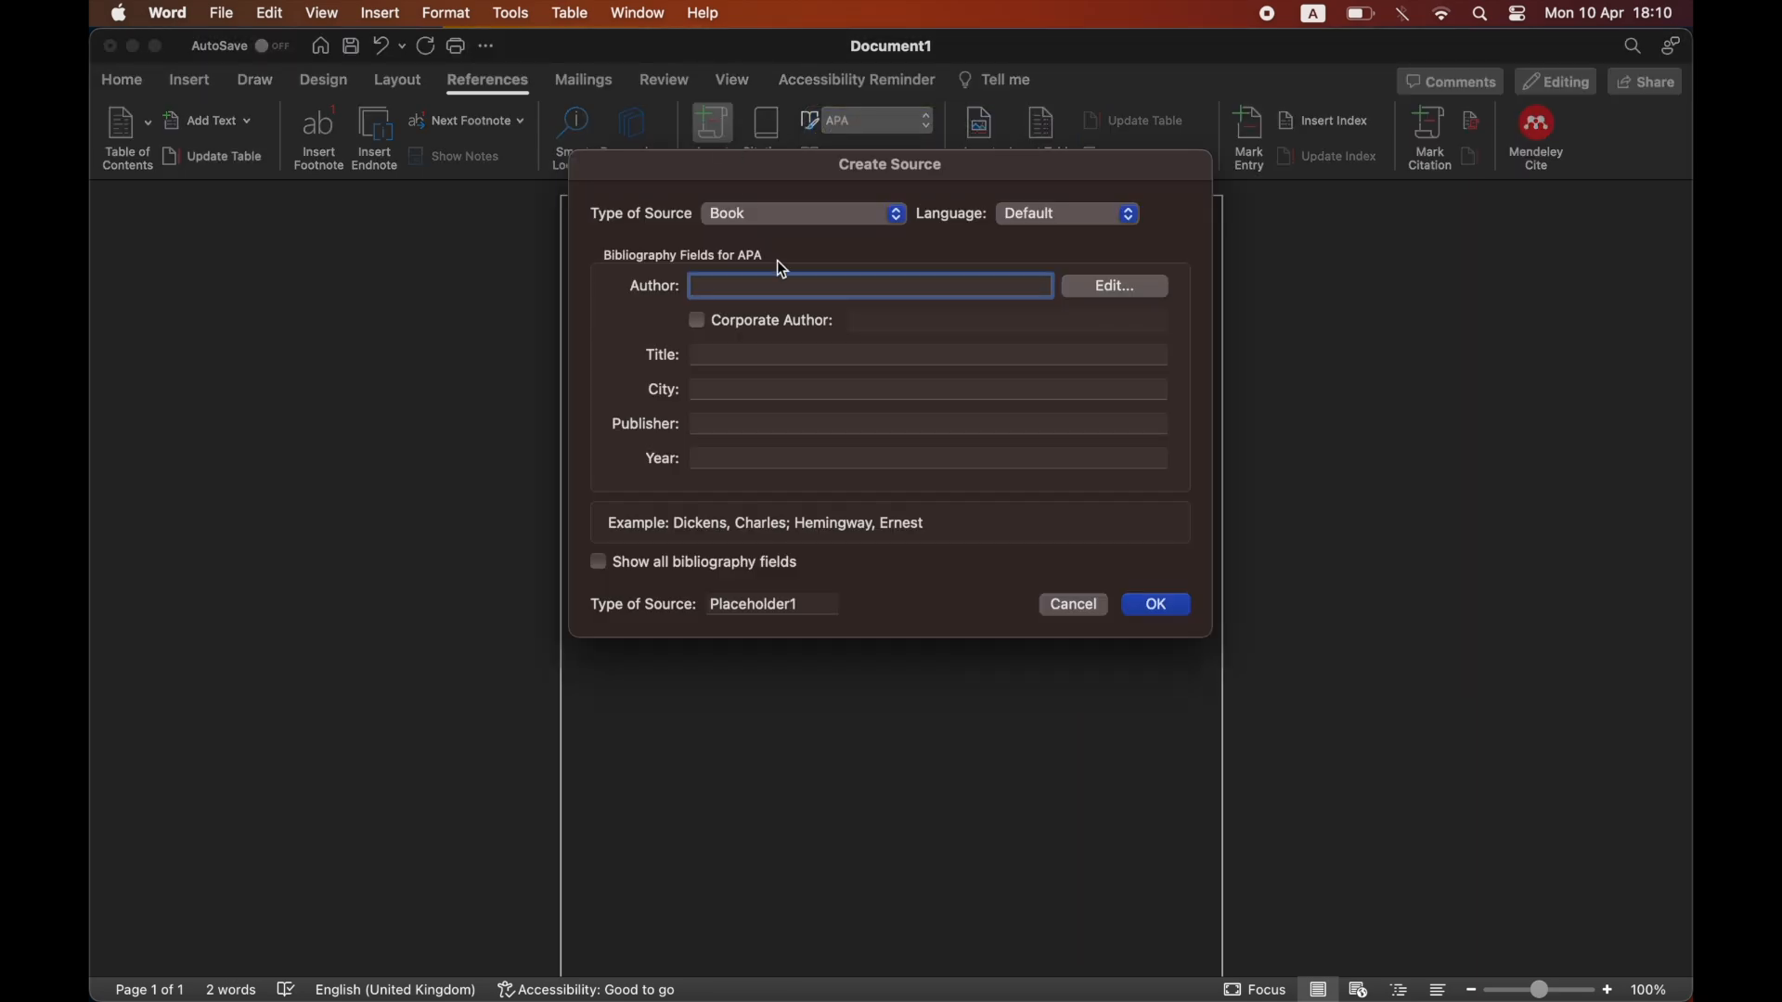
click(803, 216)
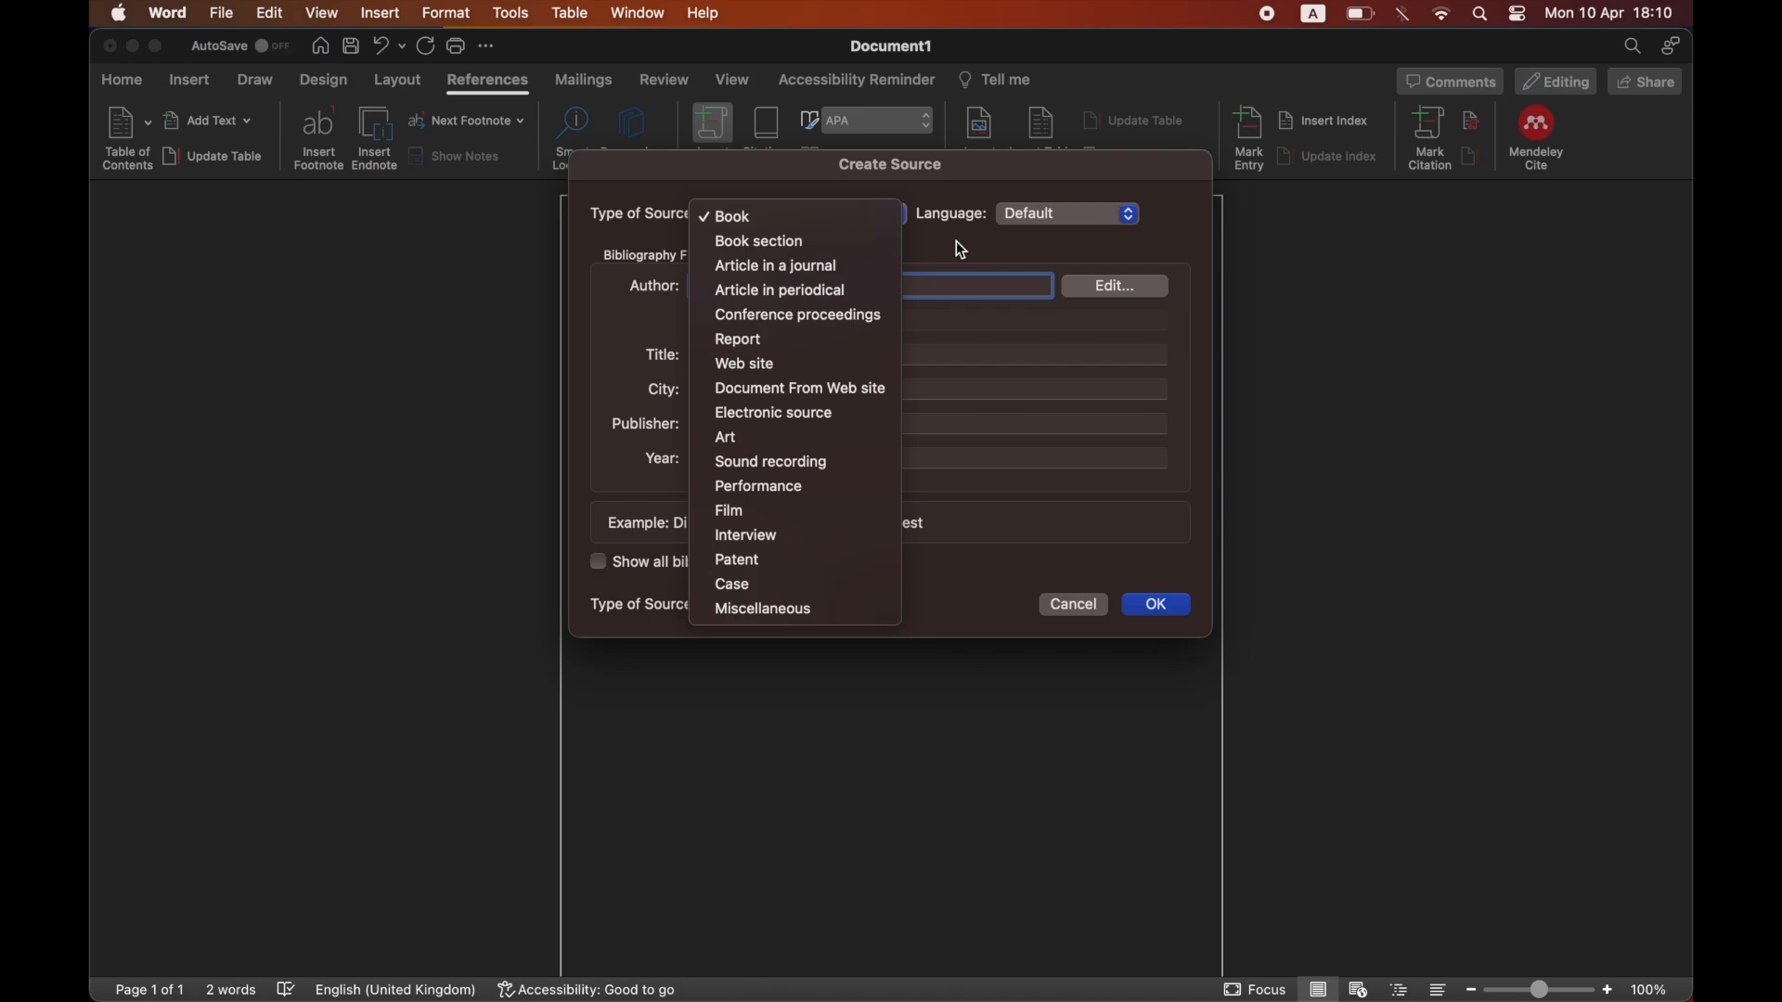
Save a Book source with x as author, title, city, publisher and year, inserting '(x, x)'
click(984, 239)
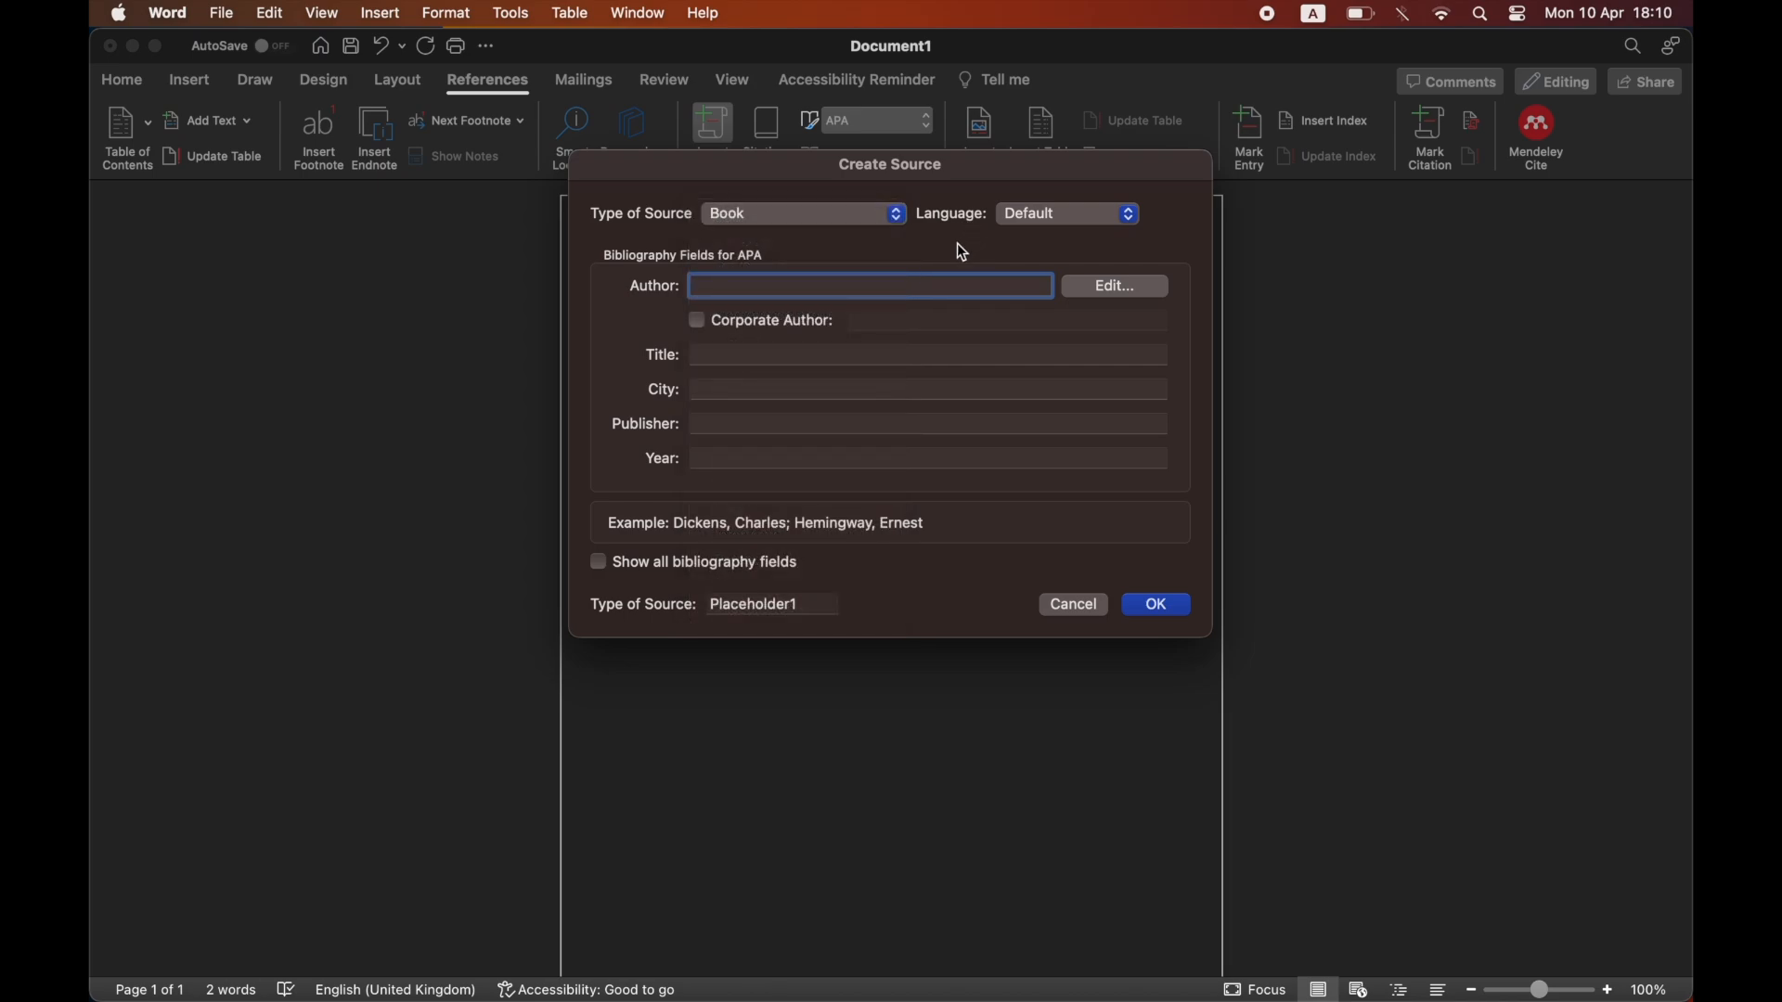
text(x)
click(728, 359)
text(x)
click(715, 390)
text(x)
click(714, 423)
text(x)
click(714, 459)
text(x)
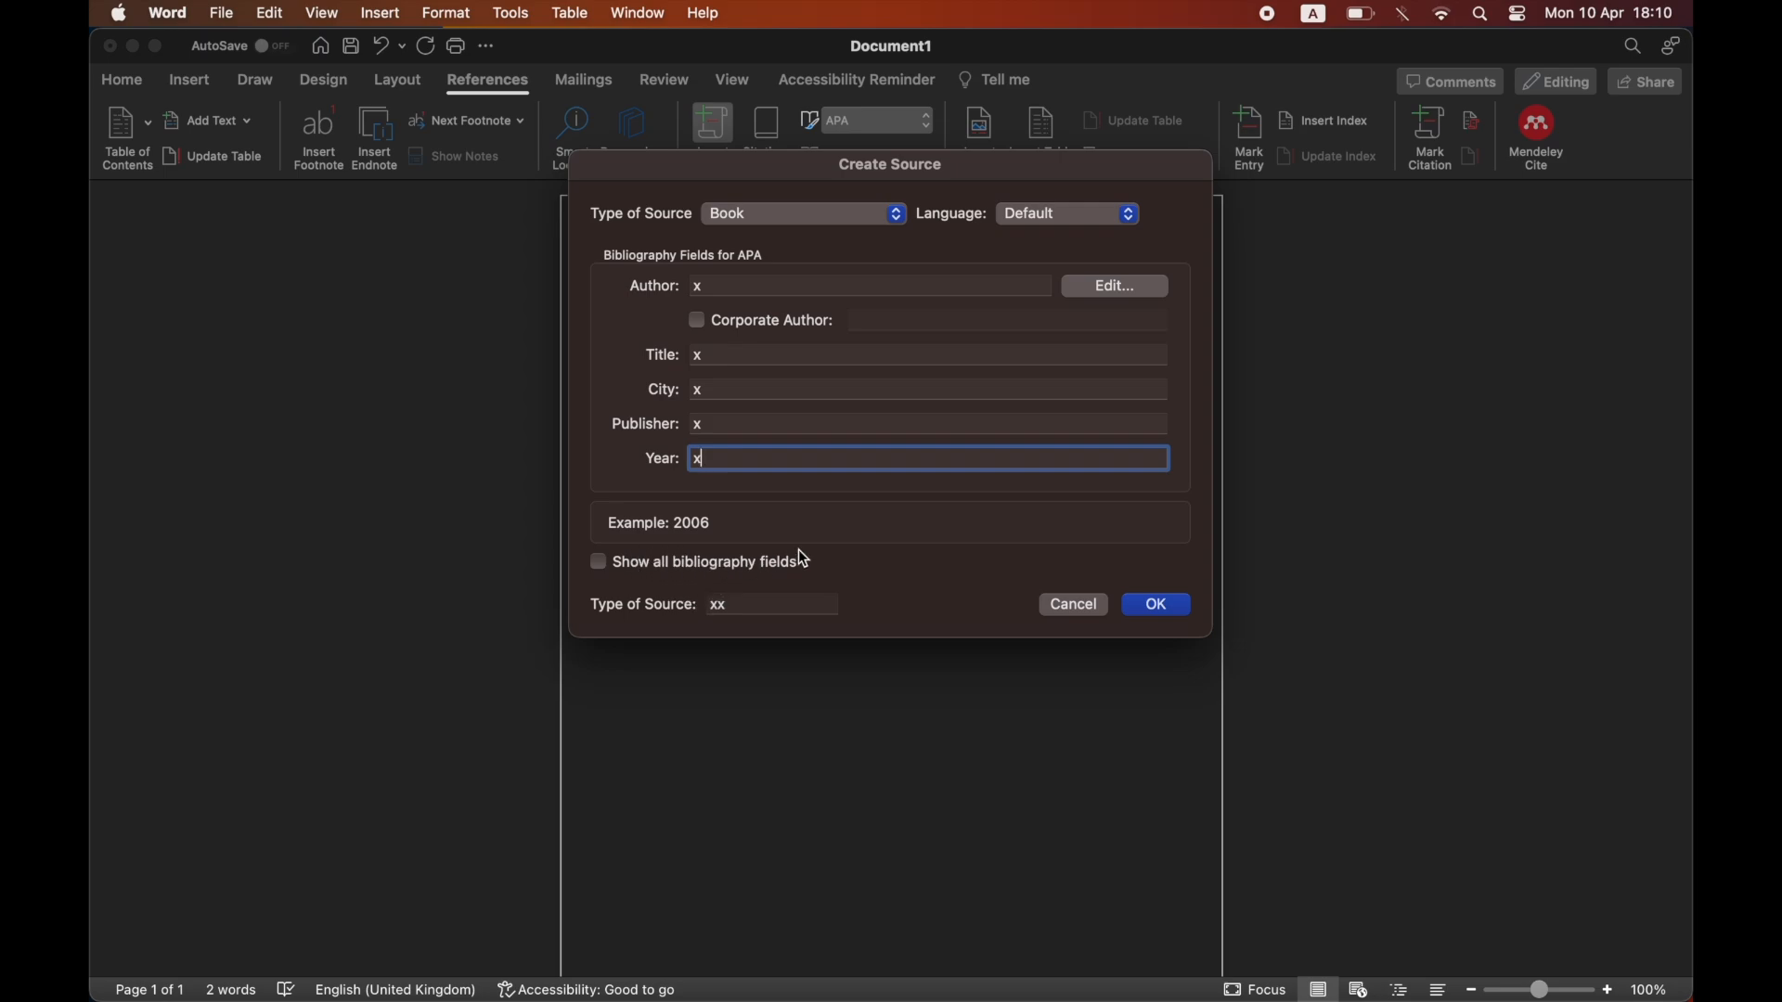
click(1153, 604)
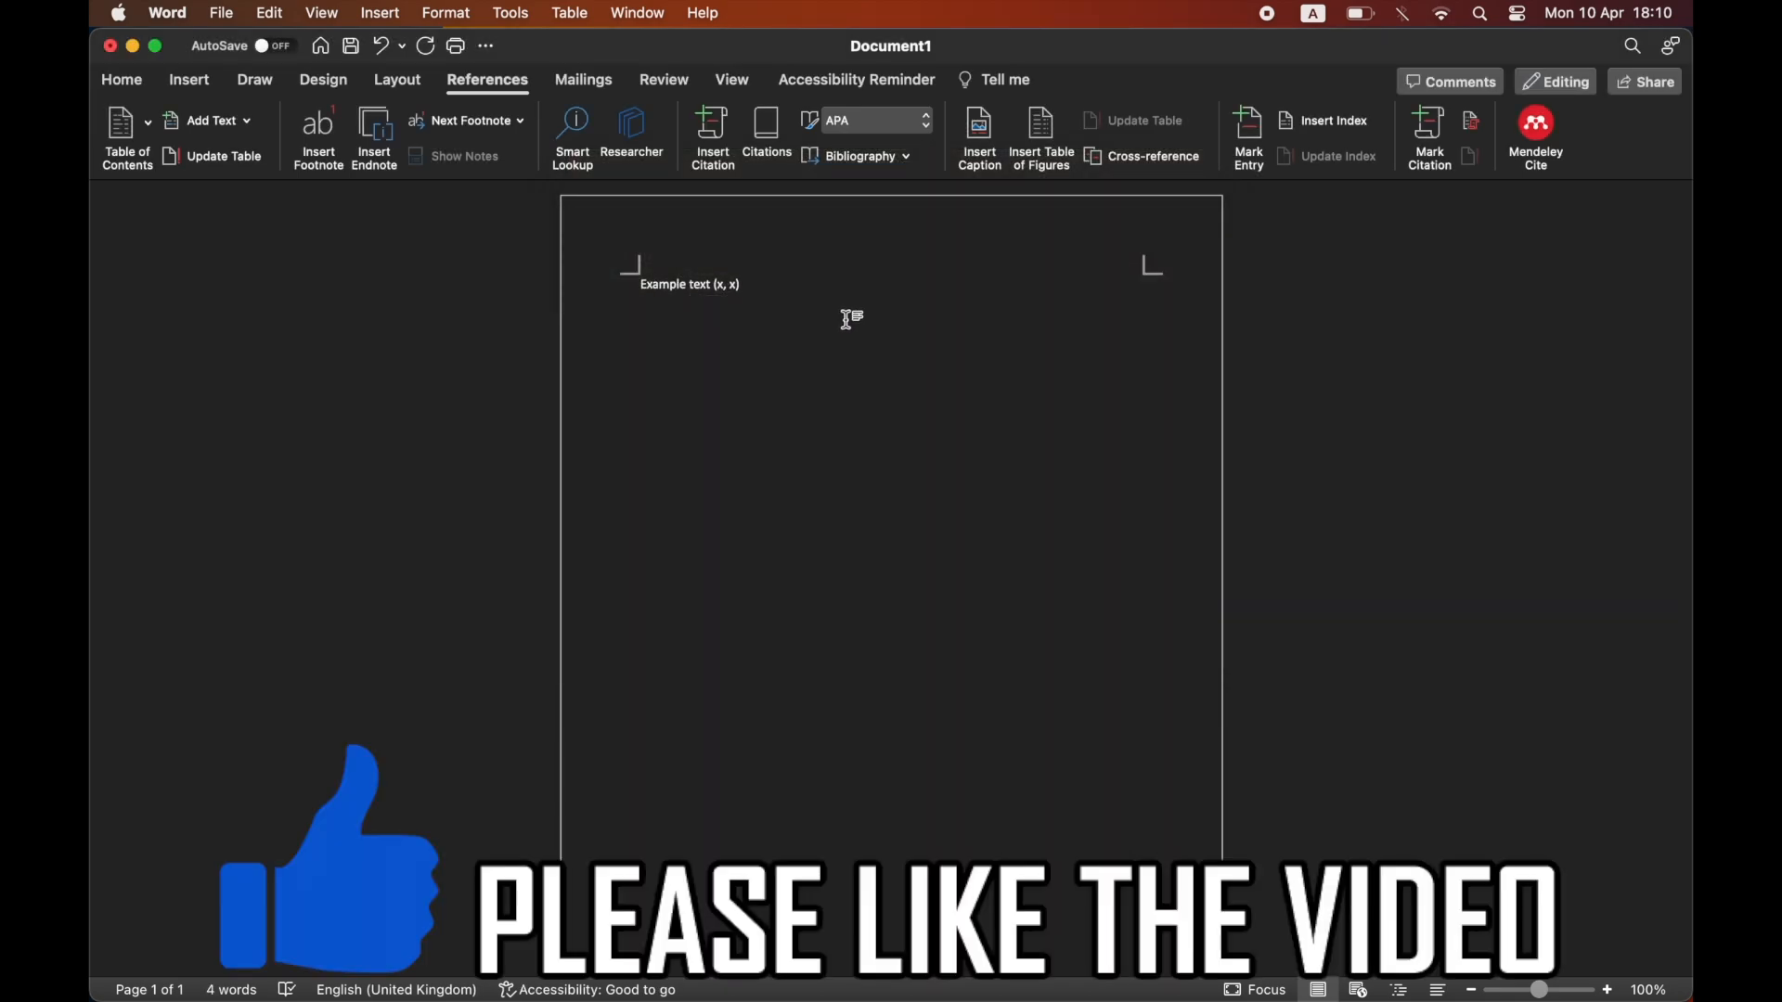
Show the Citations pane and select the 'x x, (x)' source
click(766, 141)
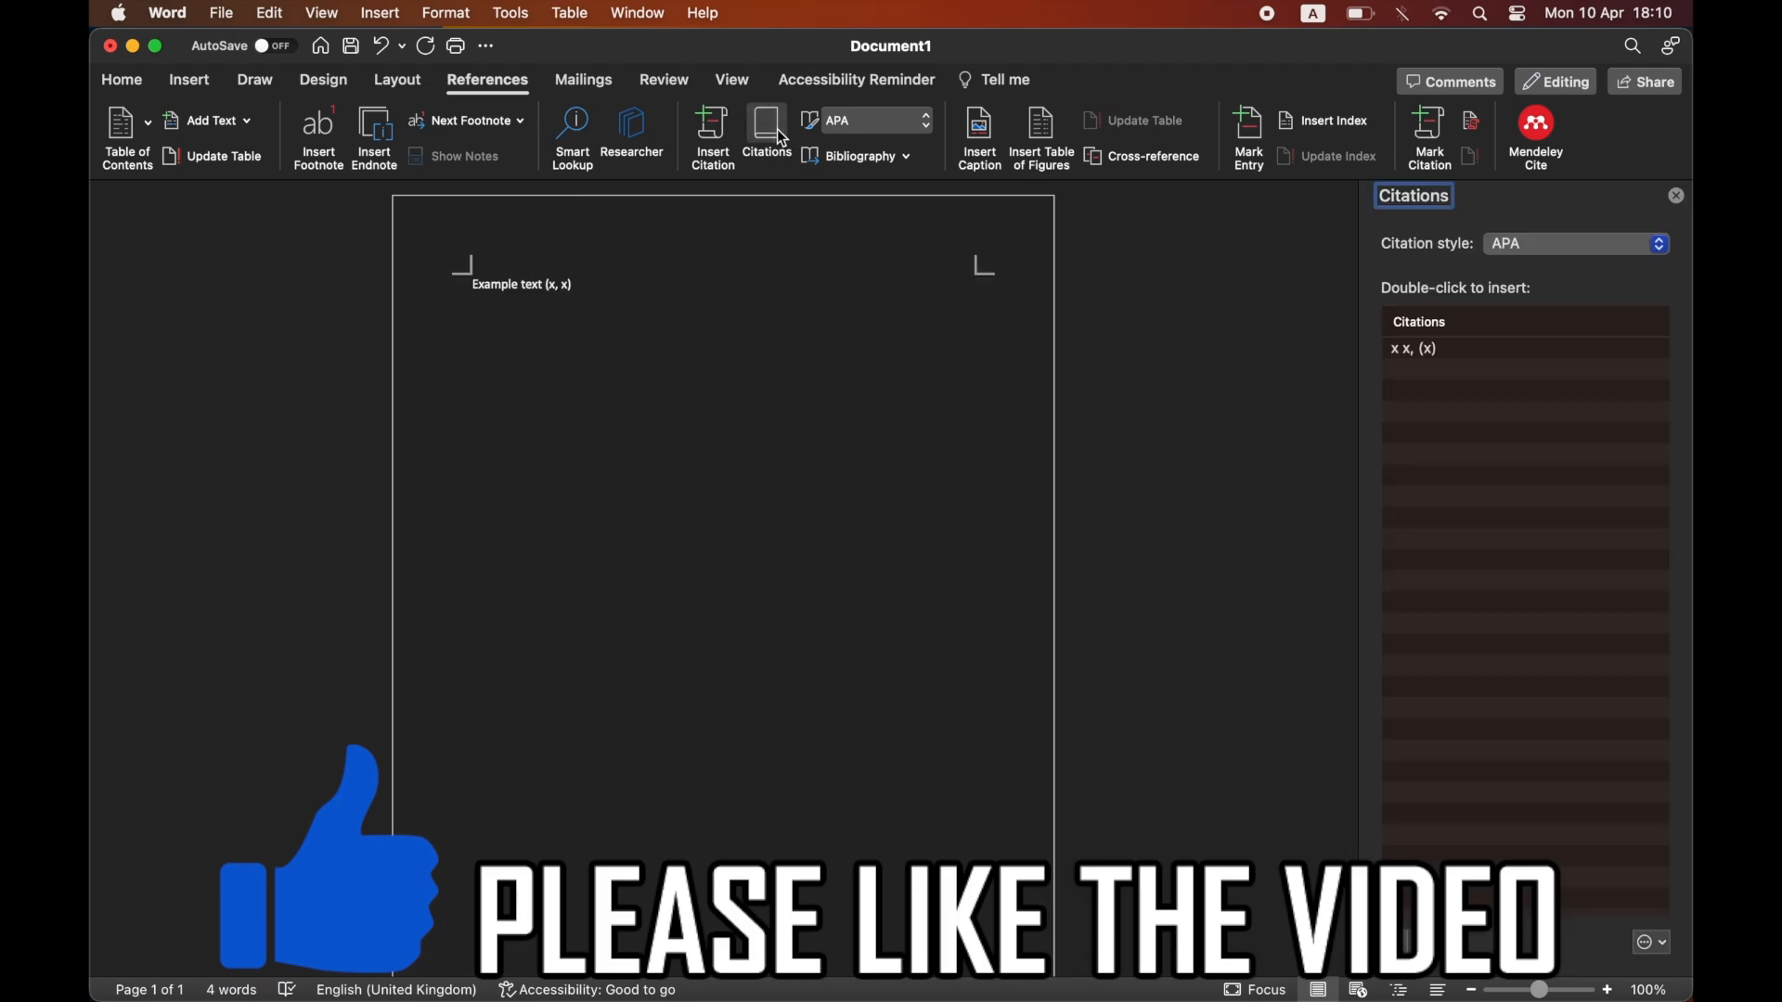
click(1473, 349)
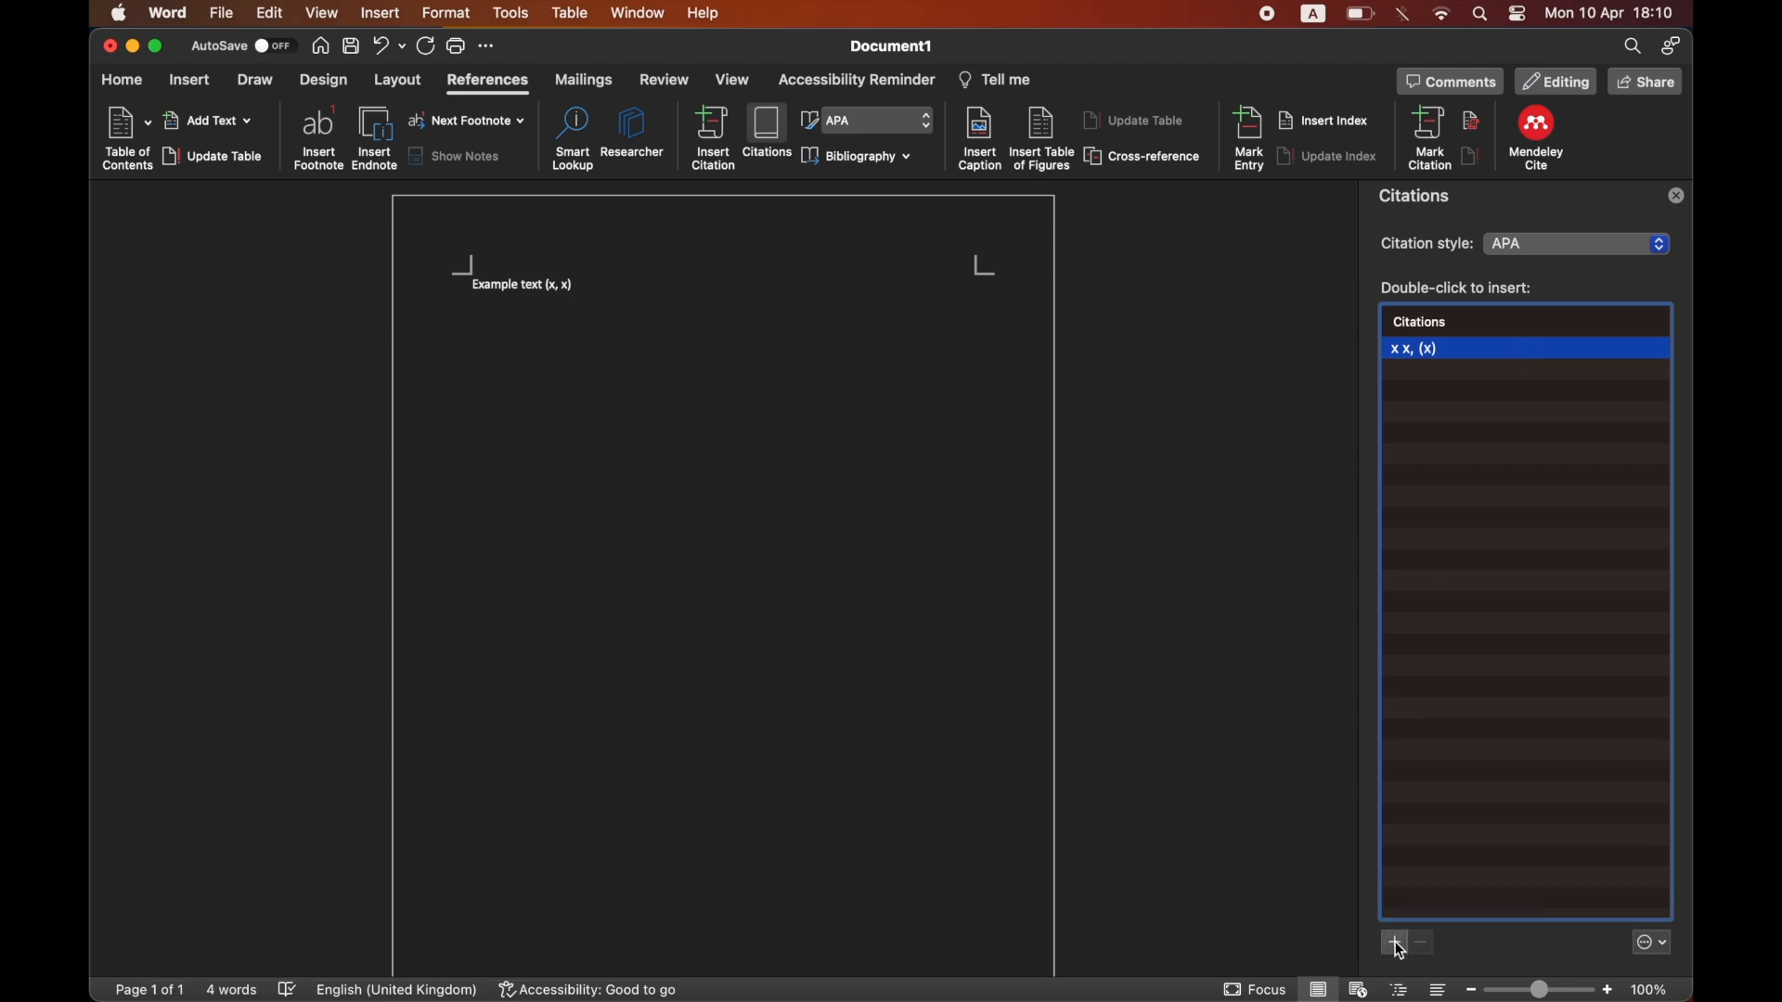
Abandon adding another source and bring up the source-management options
click(1395, 942)
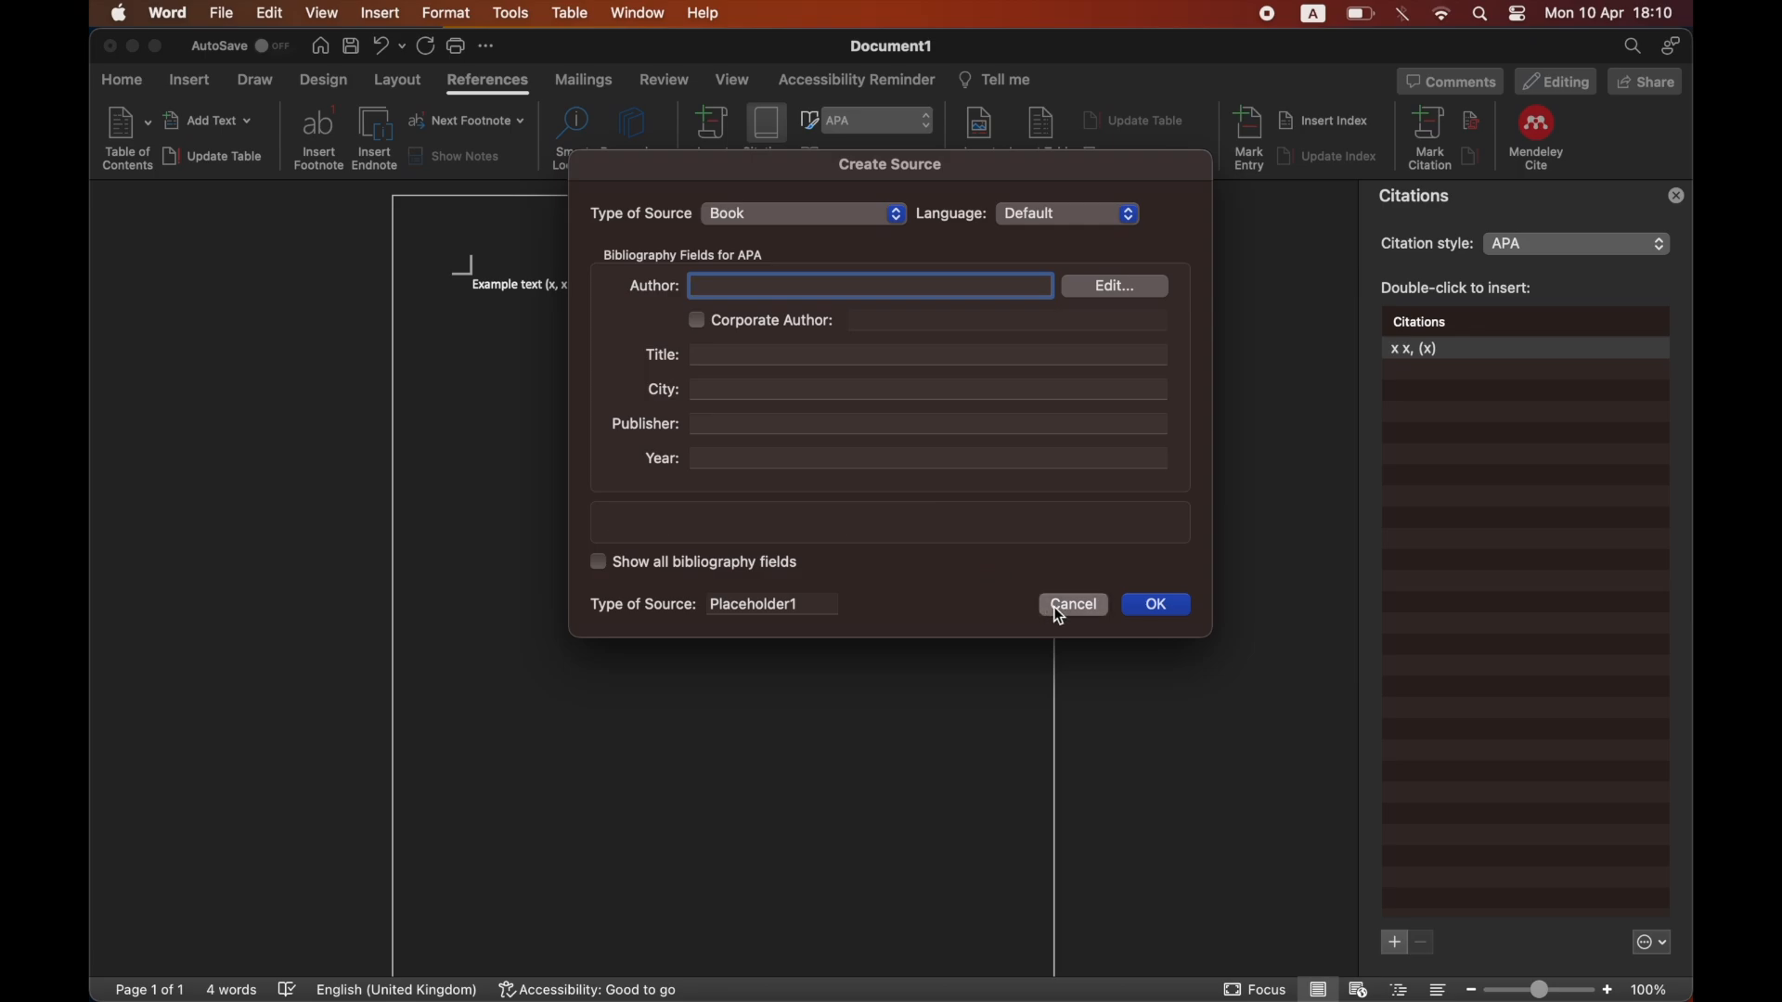
click(1052, 606)
click(1661, 944)
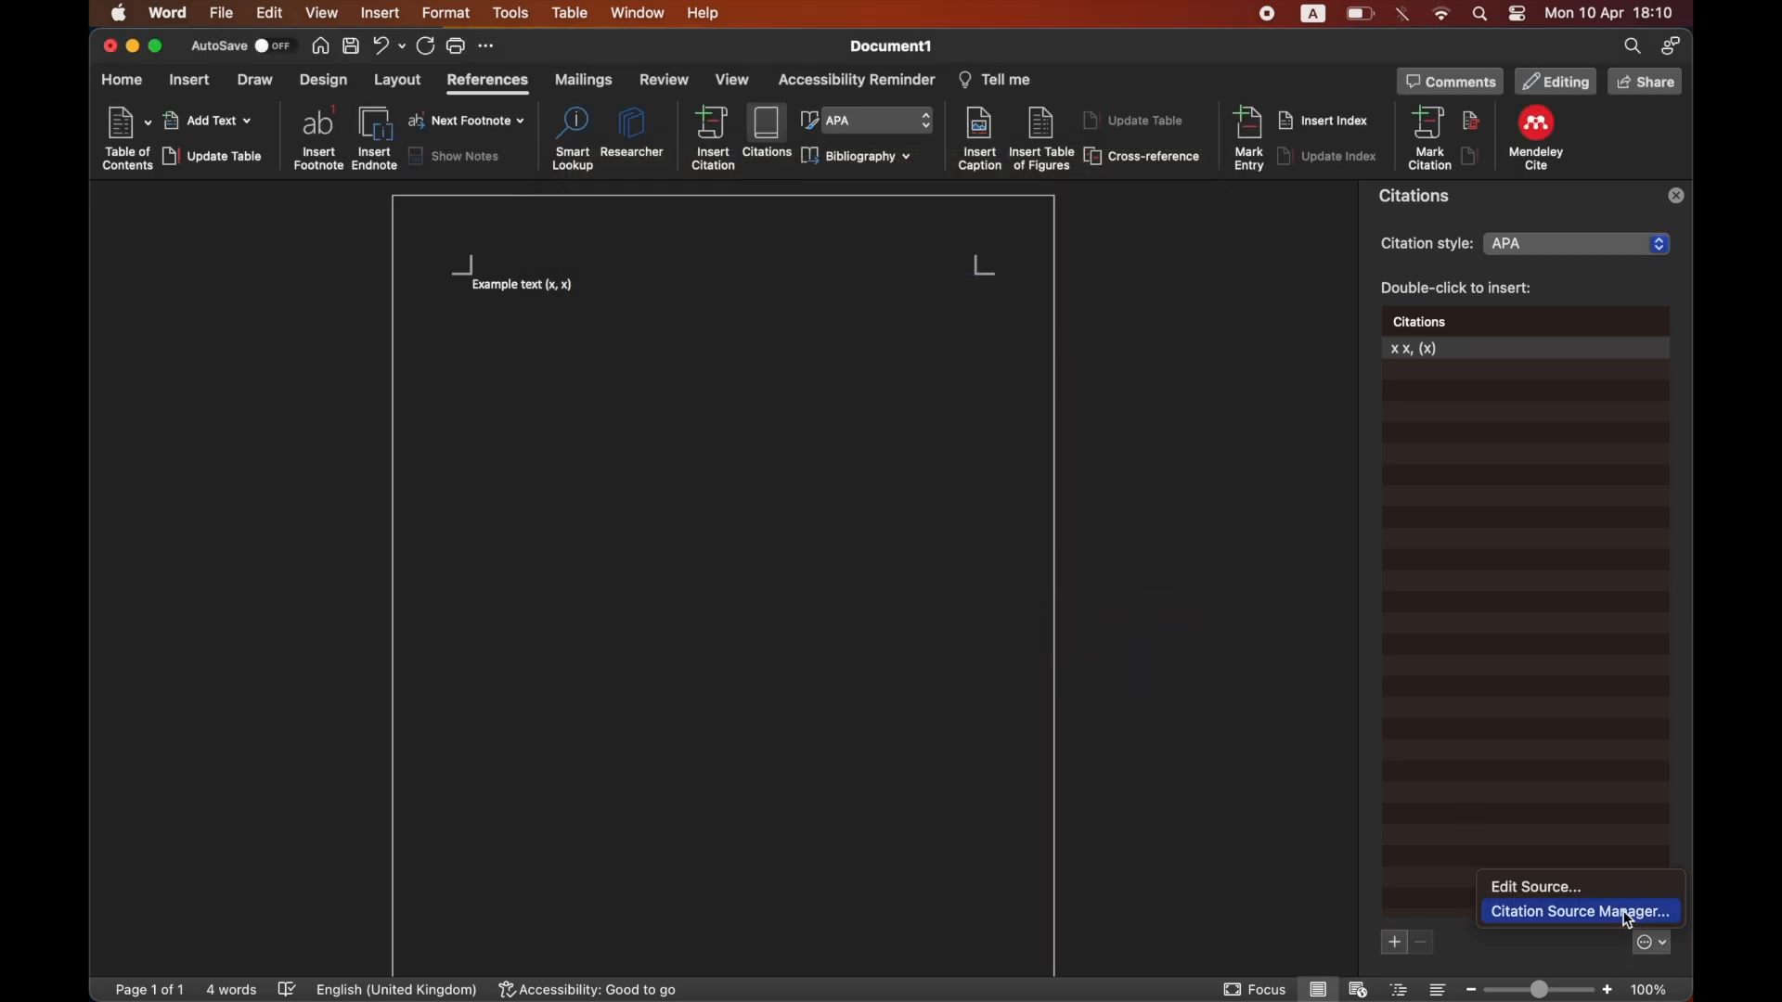